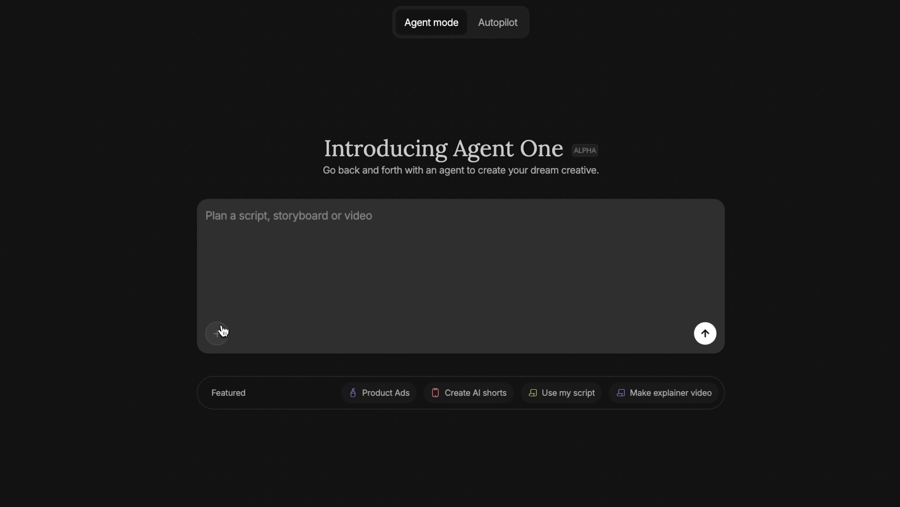
# - Attach the four product PNGs from the export folder and the DYNDAN brand book PDF to the agent prompt
pyautogui.click(223, 330)
pyautogui.moveTo(287, 275); pyautogui.dragTo(492, 347)
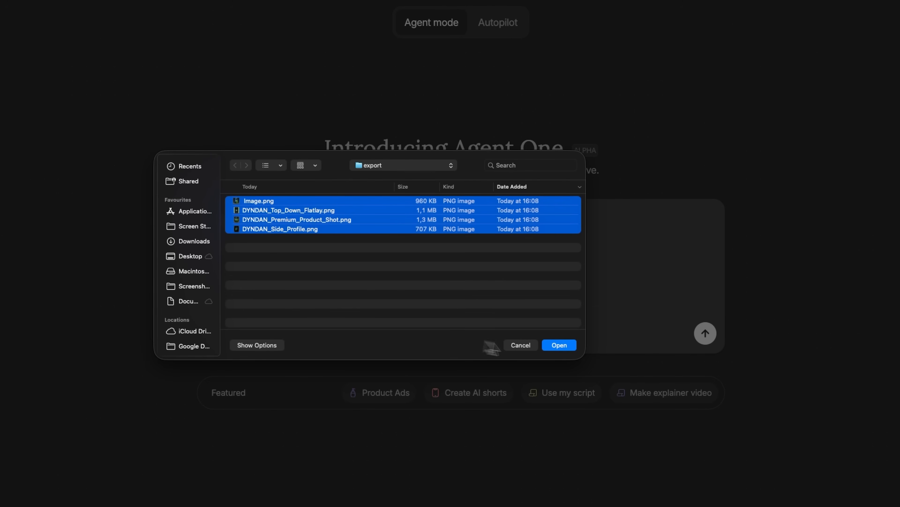
pyautogui.click(562, 345)
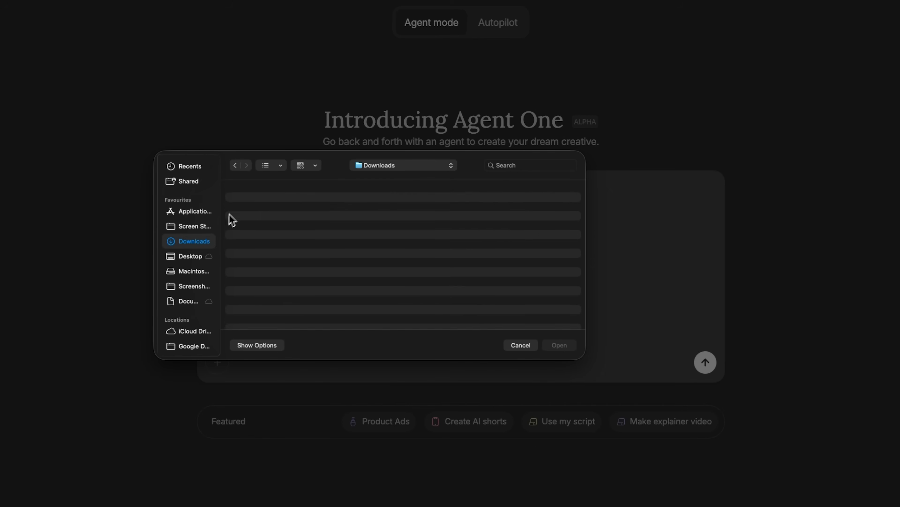
pyautogui.doubleClick(248, 199)
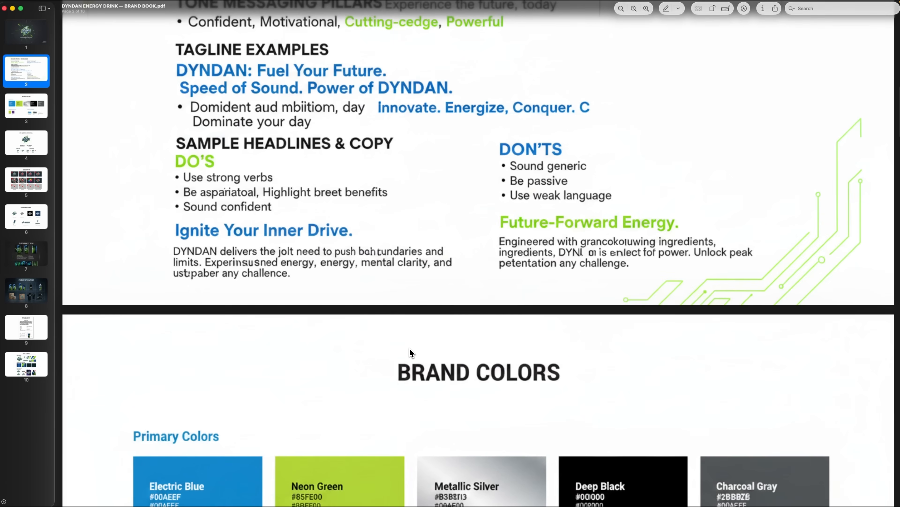
# - Look through the brand book PDF, covering the brand colors, color usage guidelines and logo clear space pages
pyautogui.scroll(-5, 409, 352)
pyautogui.scroll(-10, 410, 349)
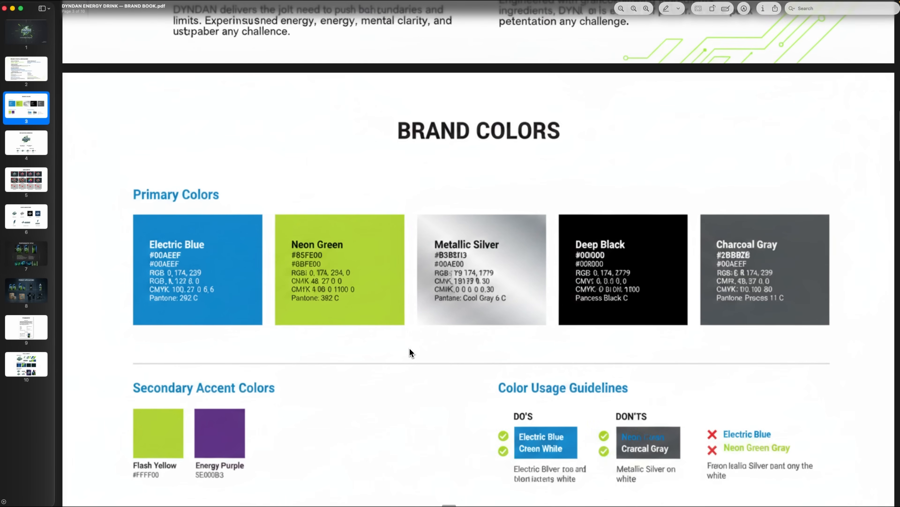
pyautogui.scroll(-10, 410, 353)
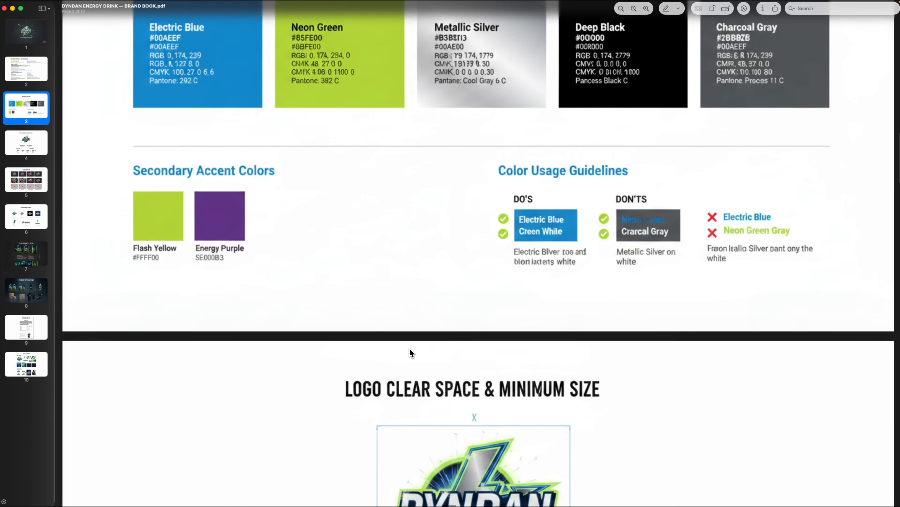
pyautogui.scroll(-5, 409, 349)
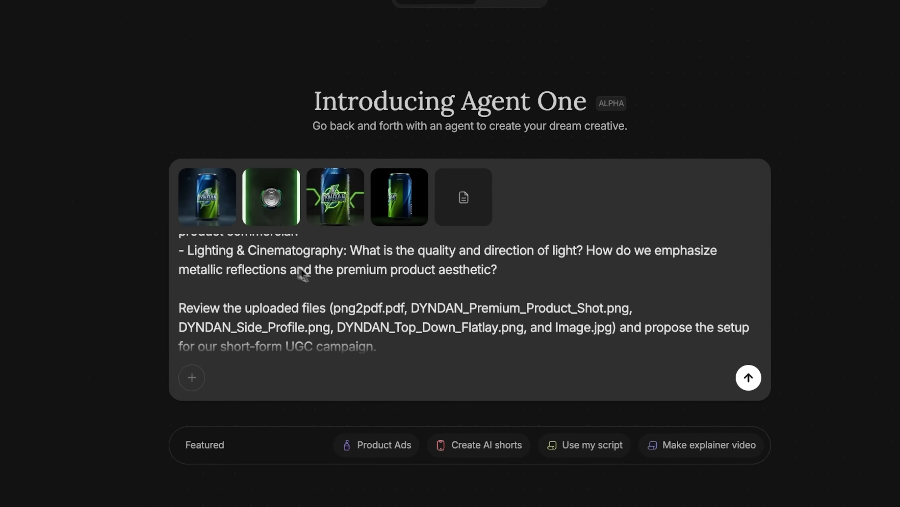
# - Read through the Creative Director prompt, from its brand analysis task to the parameters to decode
pyautogui.scroll(10, 408, 264)
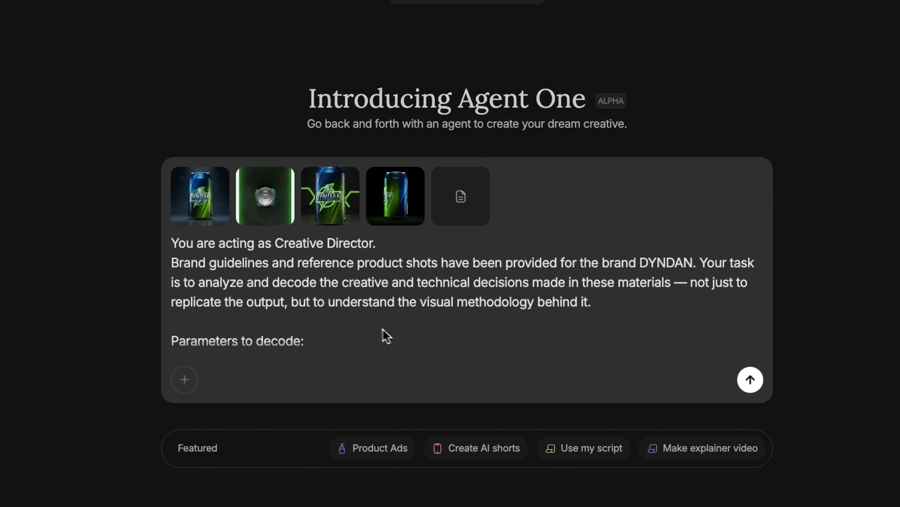
pyautogui.scroll(-1, 365, 339)
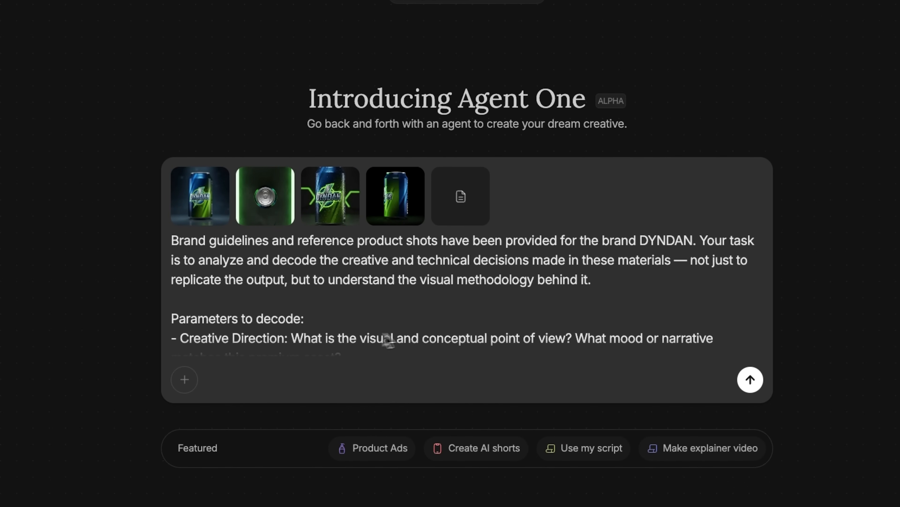
pyautogui.scroll(-1, 386, 366)
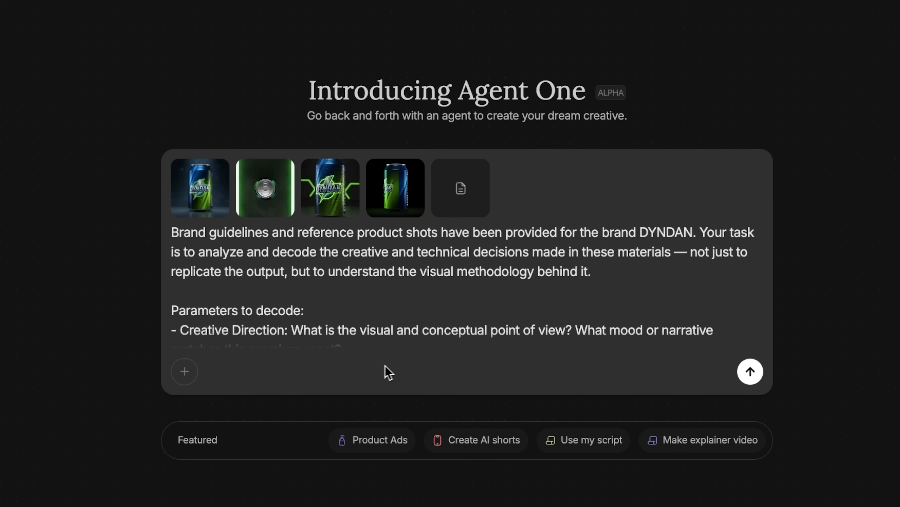
pyautogui.scroll(-3, 399, 291)
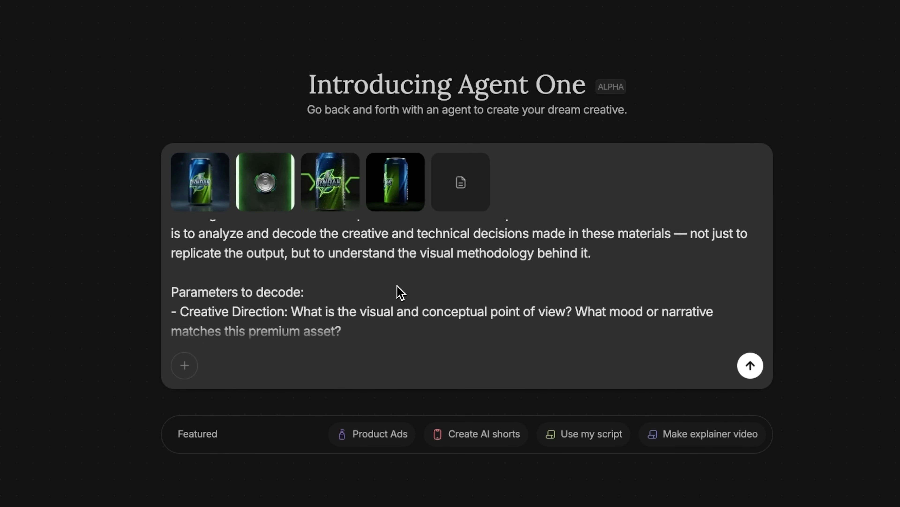
pyautogui.scroll(-2, 397, 286)
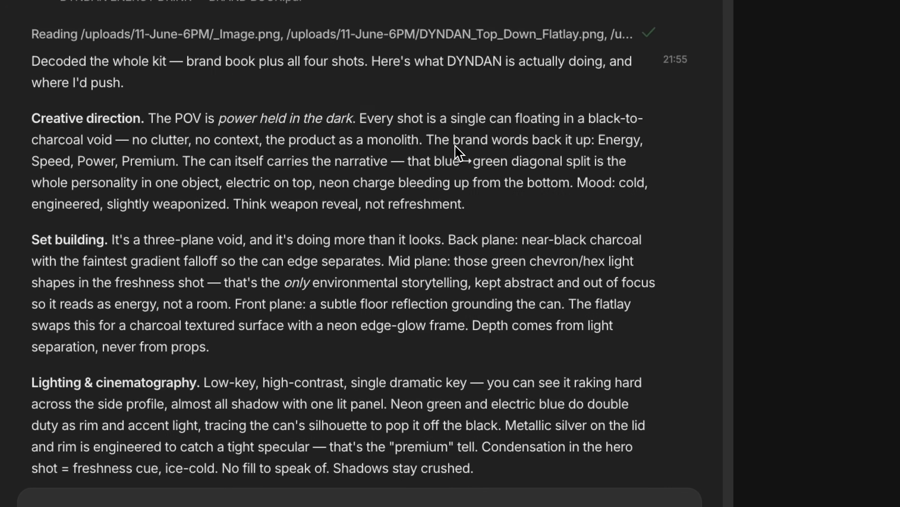
# - Read the agent's brand analysis sections on creative direction, set building, and lighting and cinematography
pyautogui.scroll(-1, 392, 176)
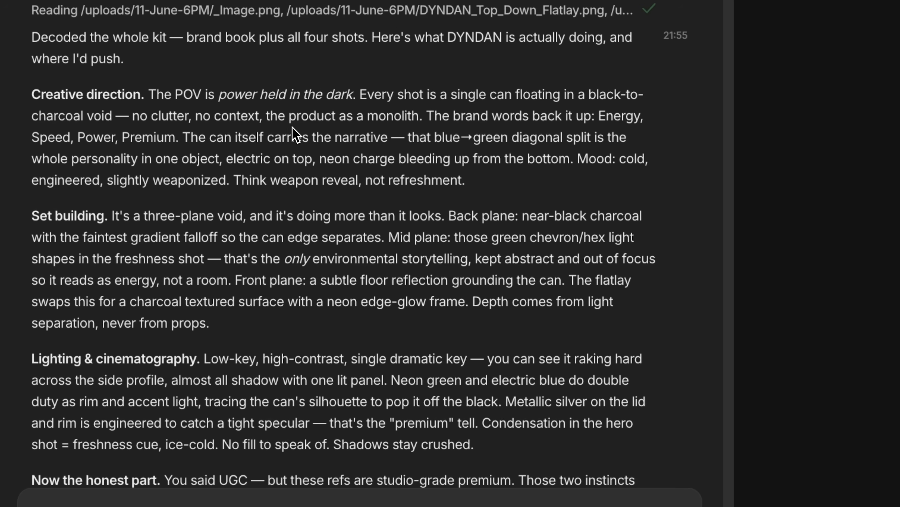
pyautogui.moveTo(29, 94); pyautogui.dragTo(151, 94)
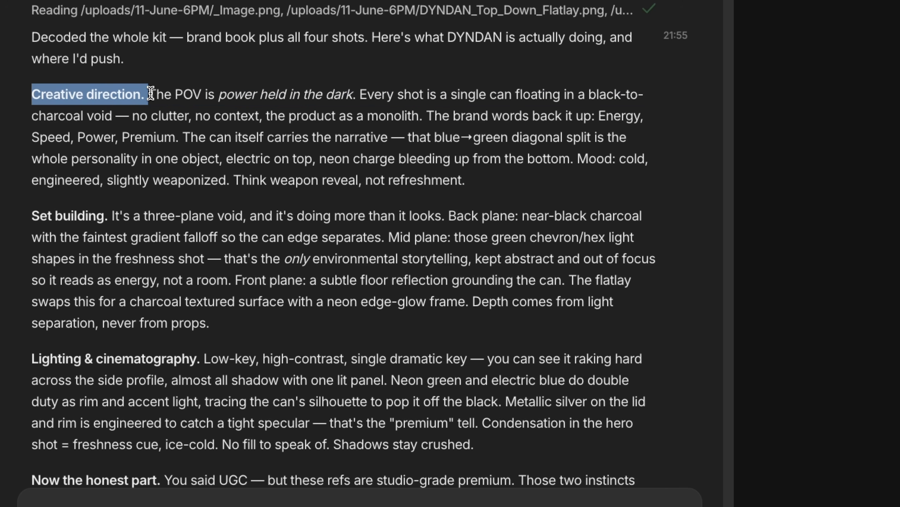
pyautogui.click(208, 97)
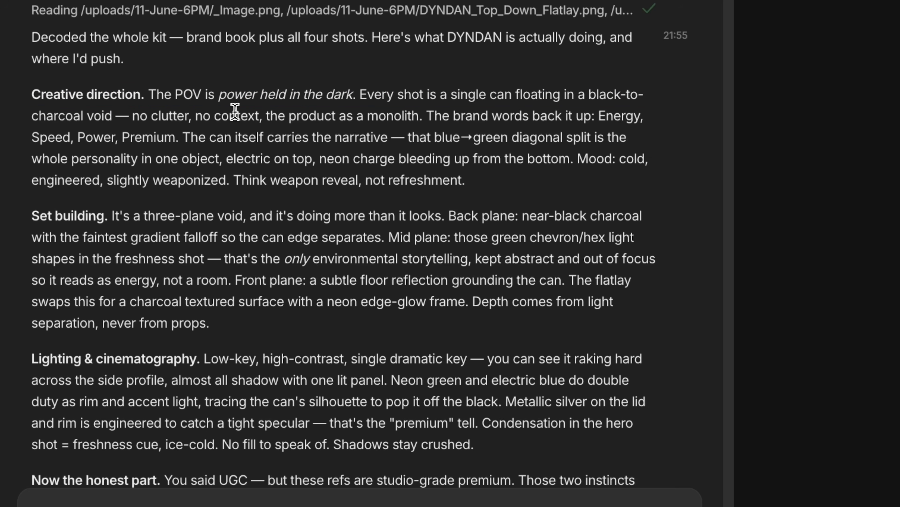
pyautogui.scroll(-3, 235, 115)
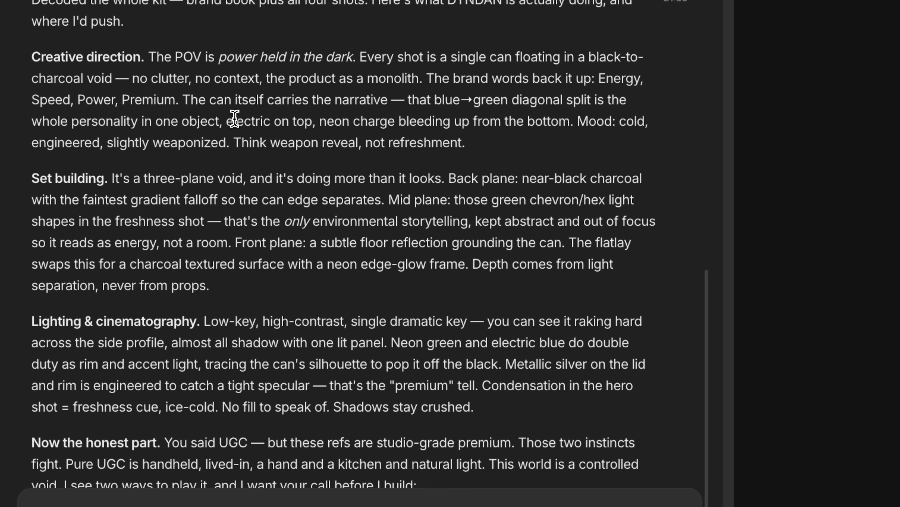
# - Reply choosing Elevated UGC and request a shot-by-shot script and storyboard for a 15-second vertical commercial with a creator holding the can
pyautogui.scroll(-6, 199, 332)
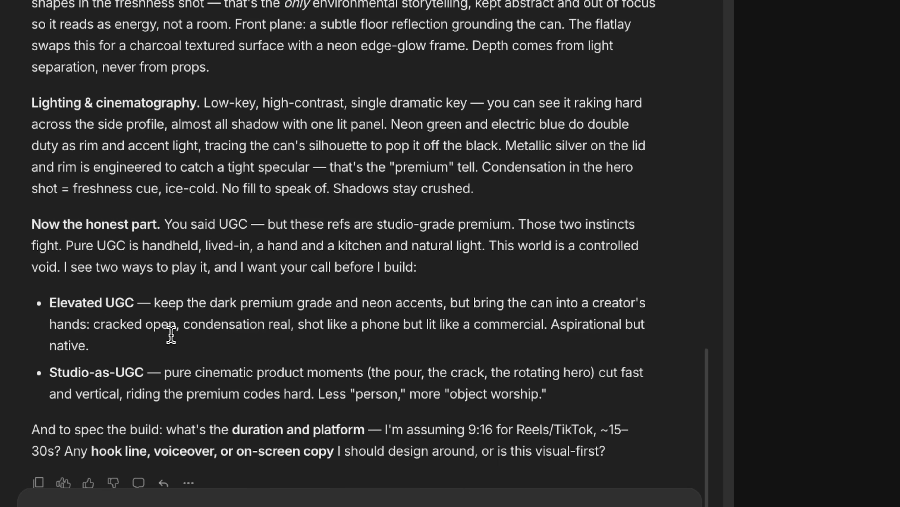
pyautogui.scroll(-3, 248, 328)
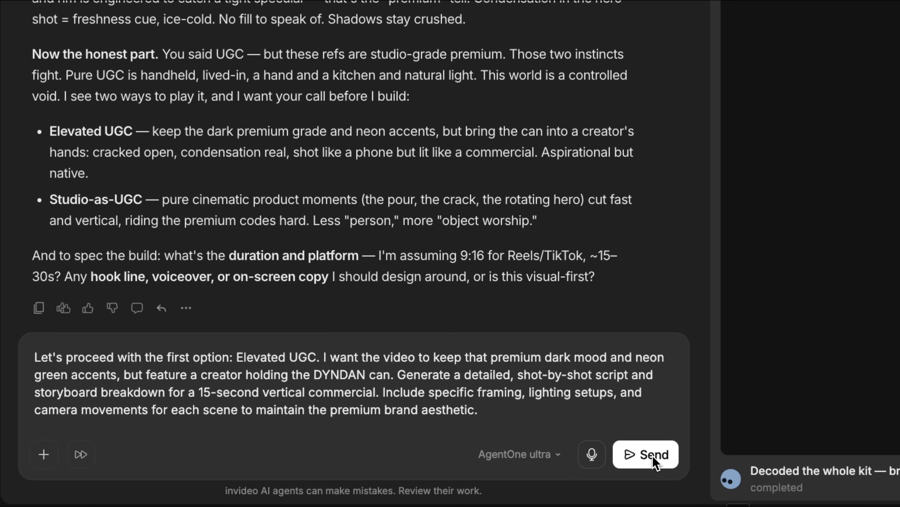
pyautogui.click(654, 461)
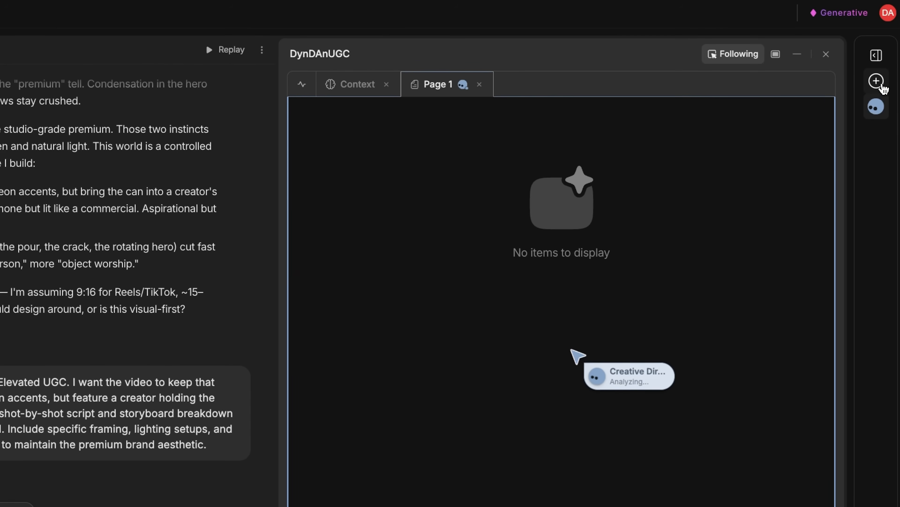
# - Add a green UGC Producer agent and brief it on Studio-as-UGC clips: rotating hero can, macro metallic reflections and liquid pour
pyautogui.click(882, 87)
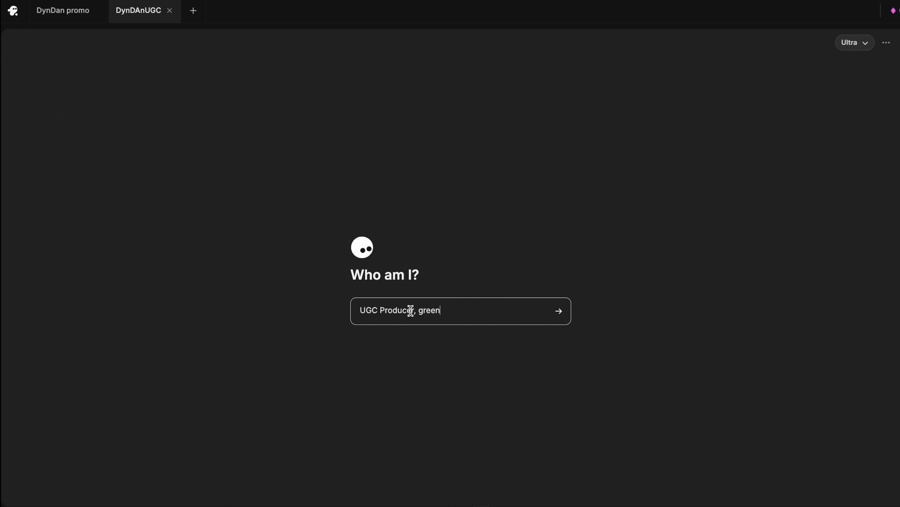
pyautogui.click(560, 311)
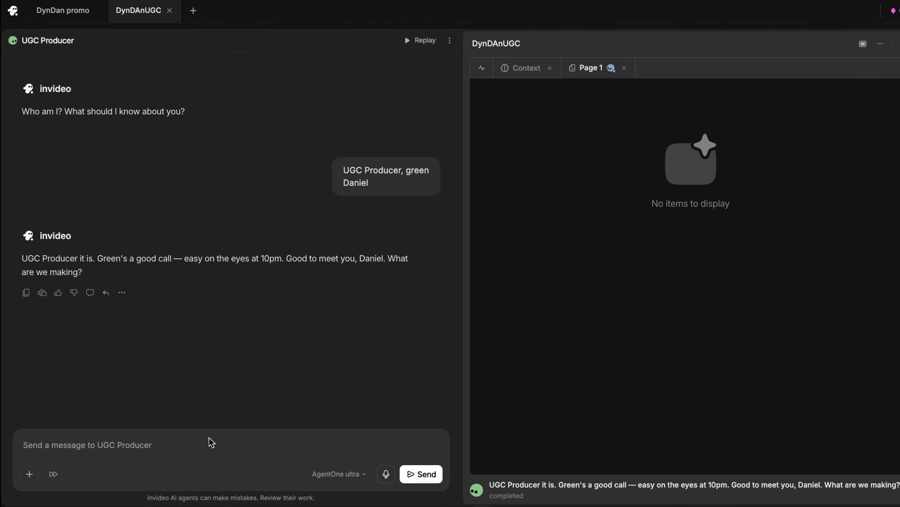
pyautogui.write('Act as our Product Video Animator. Using the shared project context for the DYNDAN brand, focus entirely on the second option: Studio-as-UGC. Your goal is to generate high-end cinematic product moments without human characters. Create a series of fast-cut vertical video clips featuring: a rotating hero shot of the can, macro close-ups of metallic reflections, and a dynamic liquid pour. Maintain the controlled dark void aesthetic and sharp contrast.')
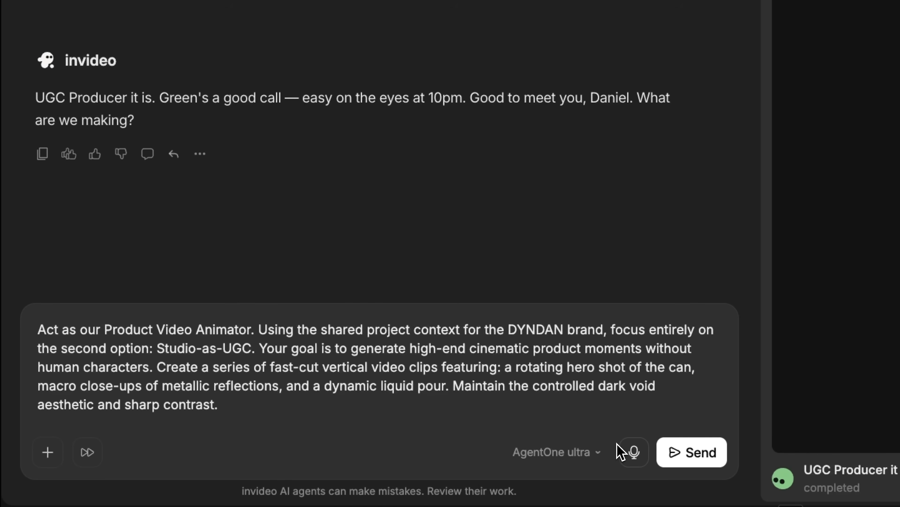
pyautogui.click(700, 455)
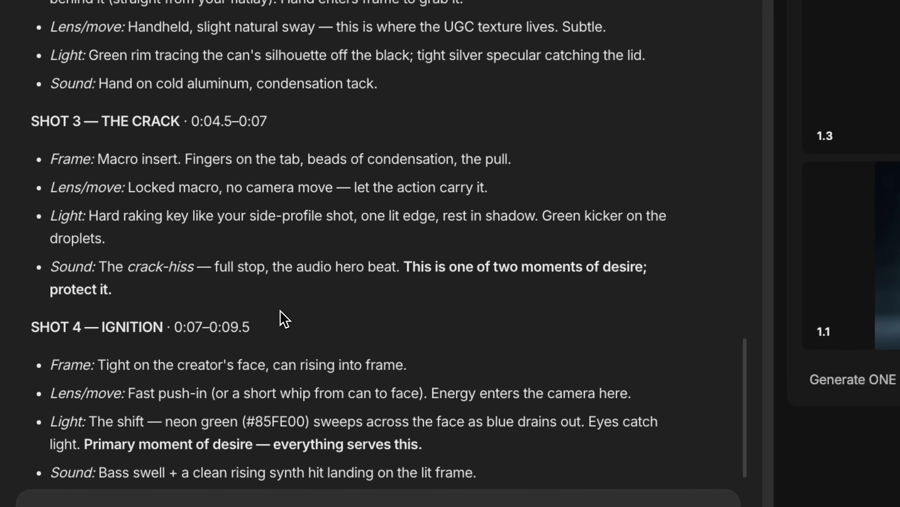
# - Attach the medium-shot portrait to a Creative Director message and paste in the prompt for the creator's character sheet
pyautogui.scroll(-20, 283, 319)
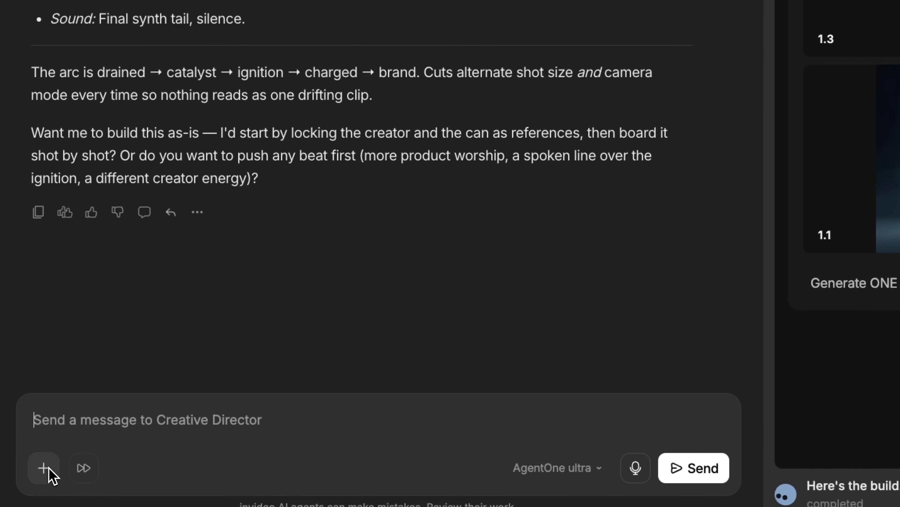
pyautogui.scroll(1, 238, 152)
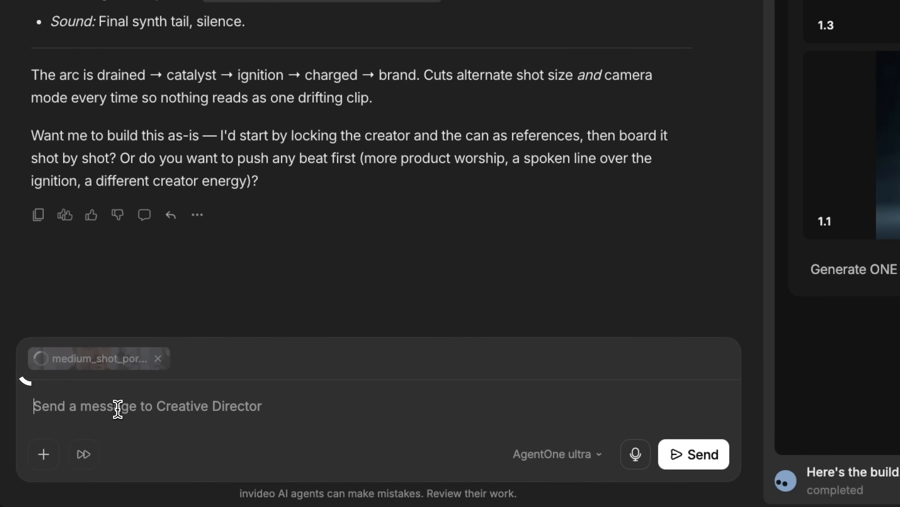
pyautogui.write('Use this uploaded photo as the absolute visual anchor for the "creator" character in the 15-second script you just generated. Create a consistent character sheet with front and three-quarter angles, keeping my facial features perfectly locked so they do not drift between shots. Ensure the character\'s look, hair, and clothing match the premium, dark, high-contrast aesthetic with neon green and electric blue accents defined by the DYNDAN brand guidelines.')
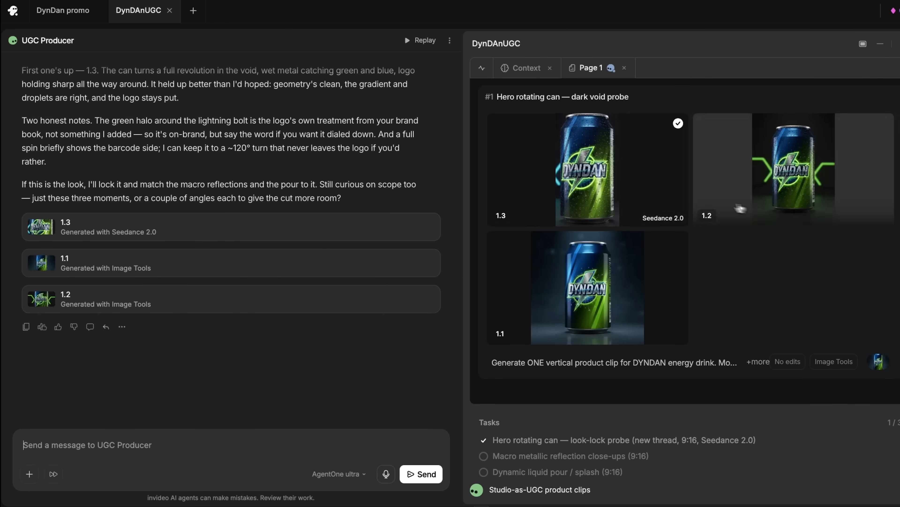
# - Check creator character sheet 2.1 and approve building the six scripted shots, starting with Shot 1 (The Dead Zone), keeping identity and black-and-neon grading
pyautogui.moveTo(606, 195)
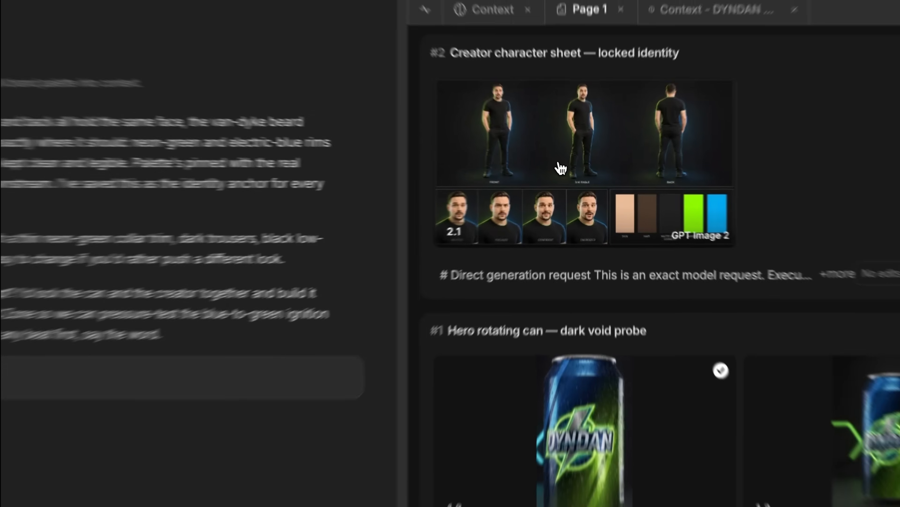
pyautogui.click(783, 155)
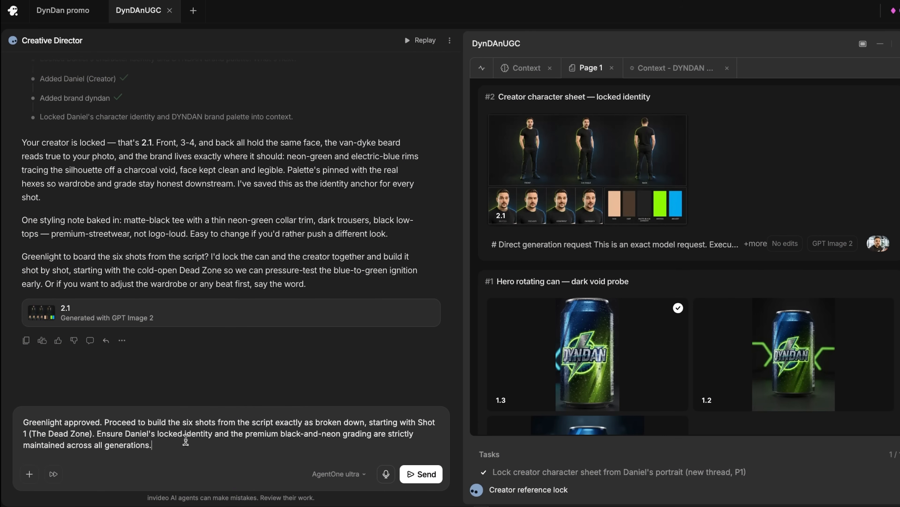
pyautogui.press('Return')
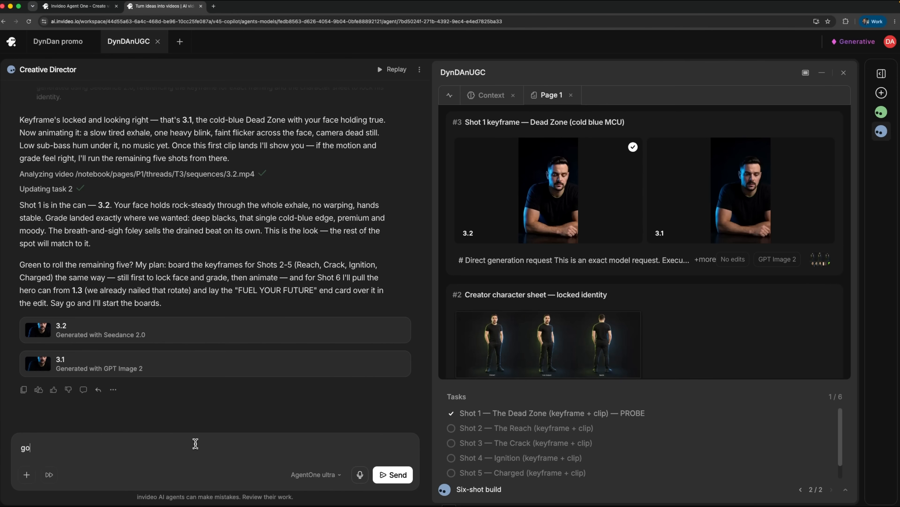
# - View version 3.1 of the creator slumped at the dark desk
pyautogui.click(393, 474)
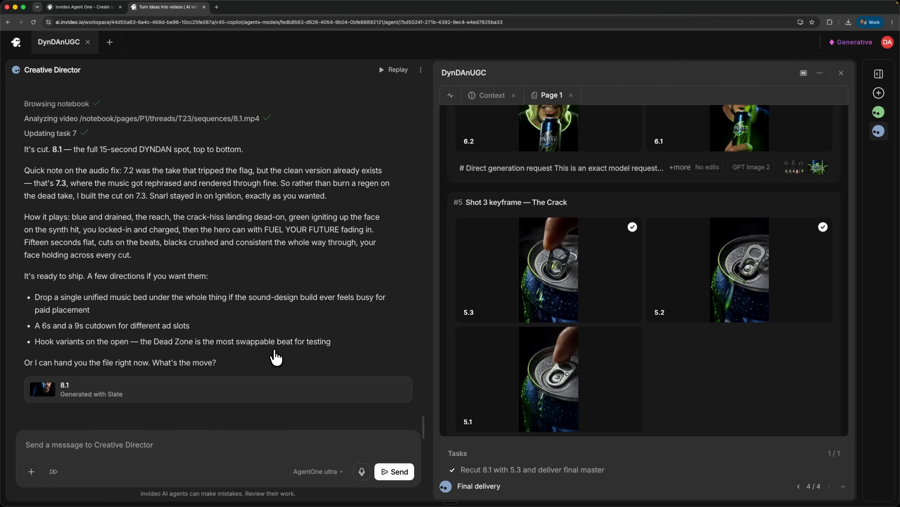
# - Read the Creative Director's notes on cut 8.1 and the request to regenerate shot 5.2 with realistic tab-opening physics
pyautogui.scroll(-1, 276, 357)
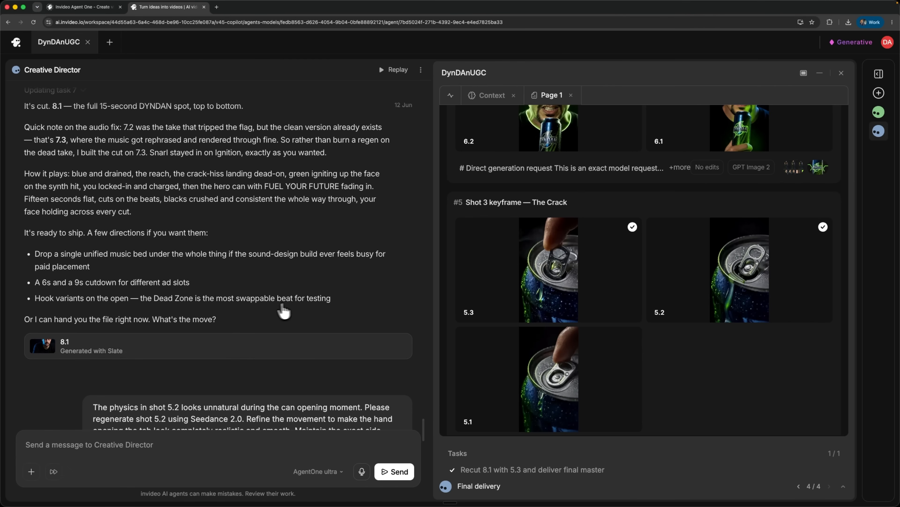
pyautogui.scroll(-5, 283, 311)
pyautogui.moveTo(159, 218); pyautogui.dragTo(333, 254)
pyautogui.scroll(-1, 281, 252)
pyautogui.click(281, 231)
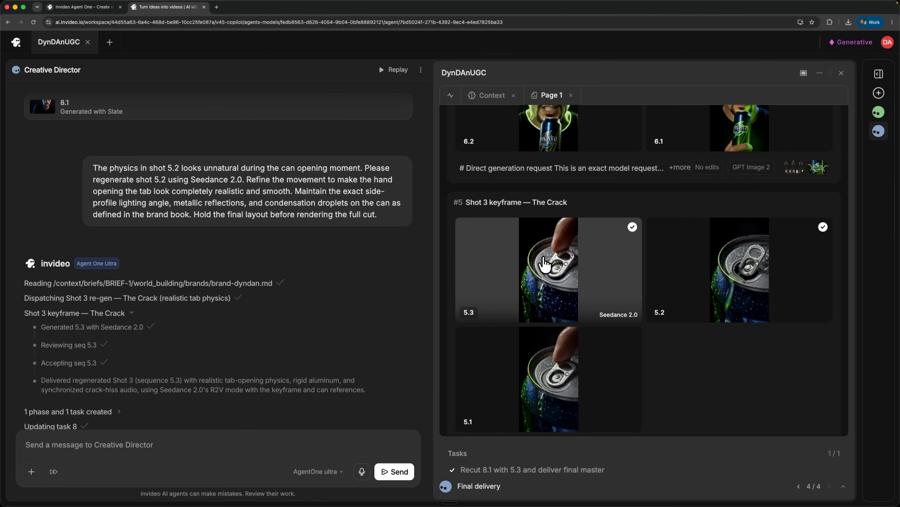
# - Play the regenerated can-opening clip 5.3 and close its preview
pyautogui.click(537, 286)
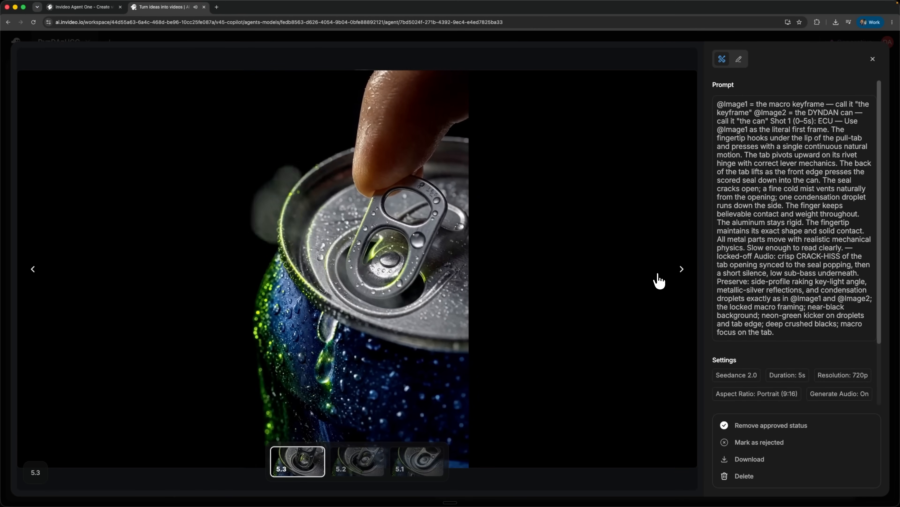
pyautogui.click(875, 59)
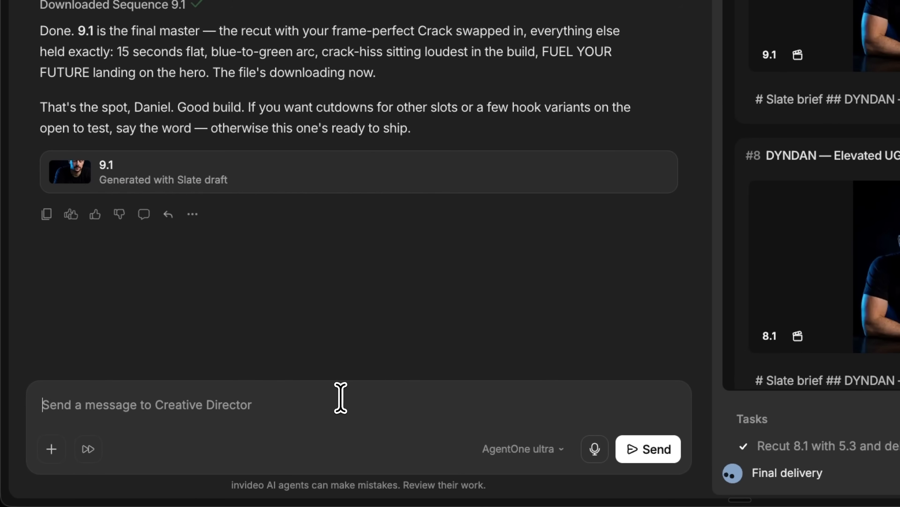
# - Ask the Creative Director to add an energetic male English voiceover to cut 8.1, ducking the music and matching the script to the cuts
pyautogui.click(341, 398)
pyautogui.write('Apply a professional, energetic male voiceover to the existing 8.1 cut. Keep the current dynamic background music but ducks its volume down when the voice speaks. The voiceover must precisely match the timing of the visual cuts and read the following script in English: "Drained. Exhausted. Limits reached. But the future belongs to those who refuel. Crack open the dynamic power. Ignite your focus. Dominate your day. DYNDAN. Fuel your future."')
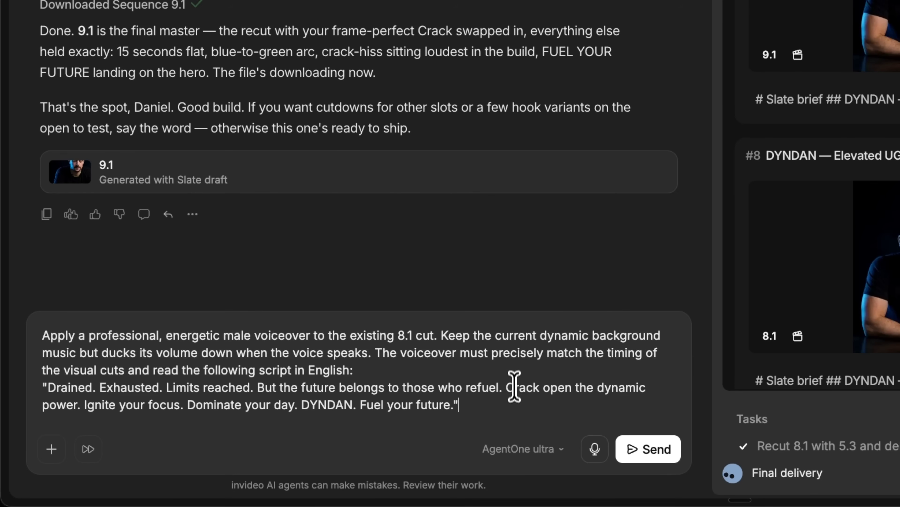
pyautogui.click(635, 449)
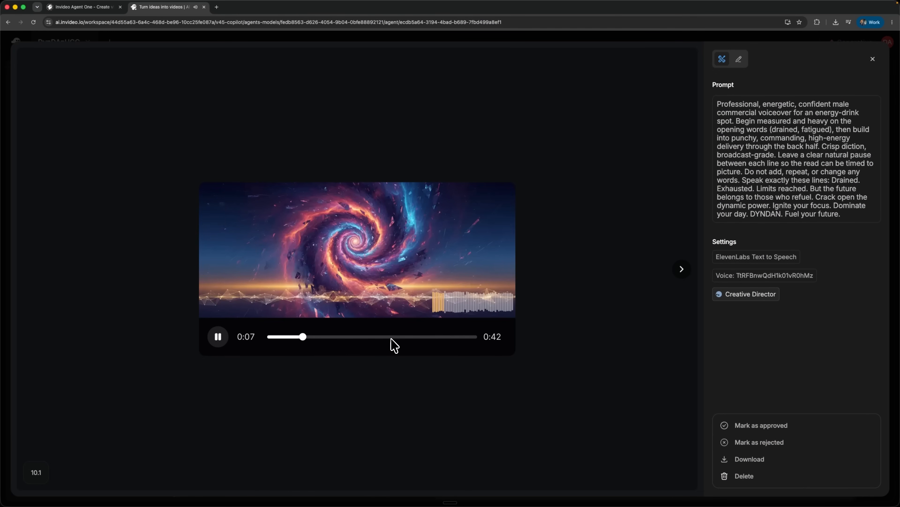
# - Listen to the opening and ending of generated voiceover 10.1, stop playback and close its preview
pyautogui.click(459, 337)
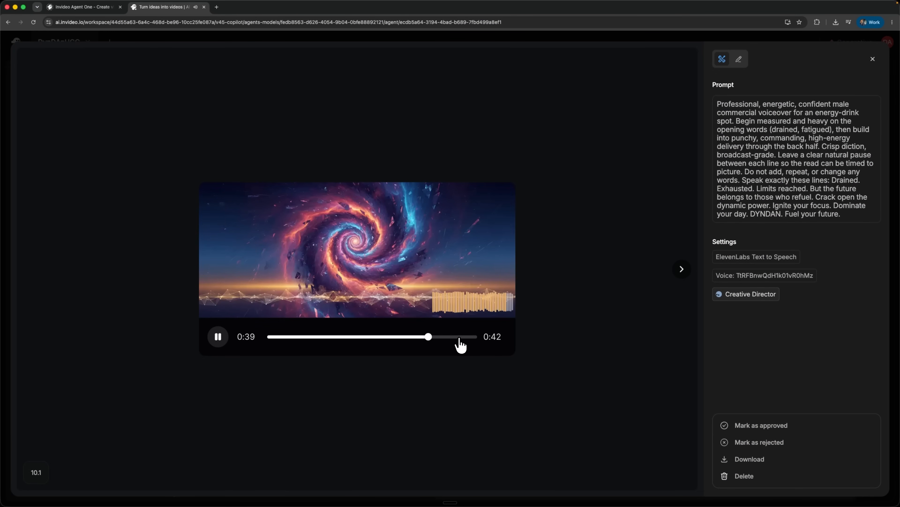
pyautogui.click(218, 336)
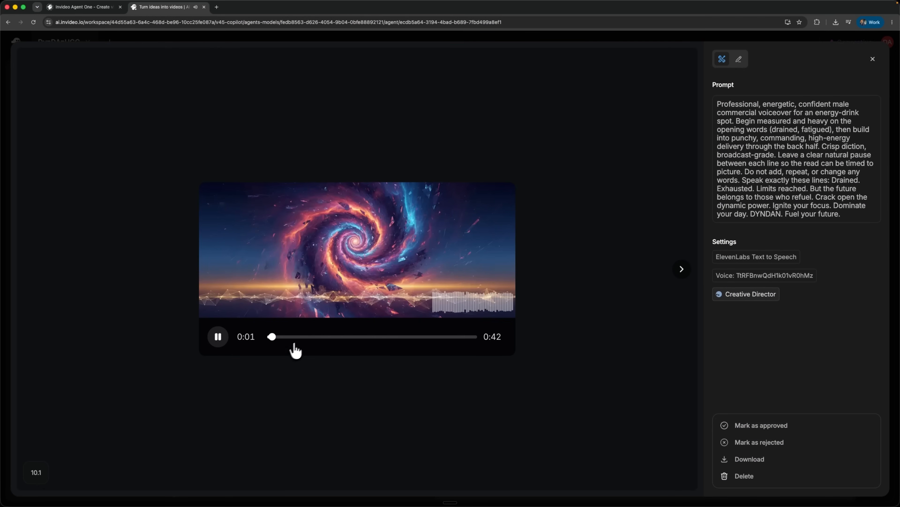
pyautogui.click(459, 337)
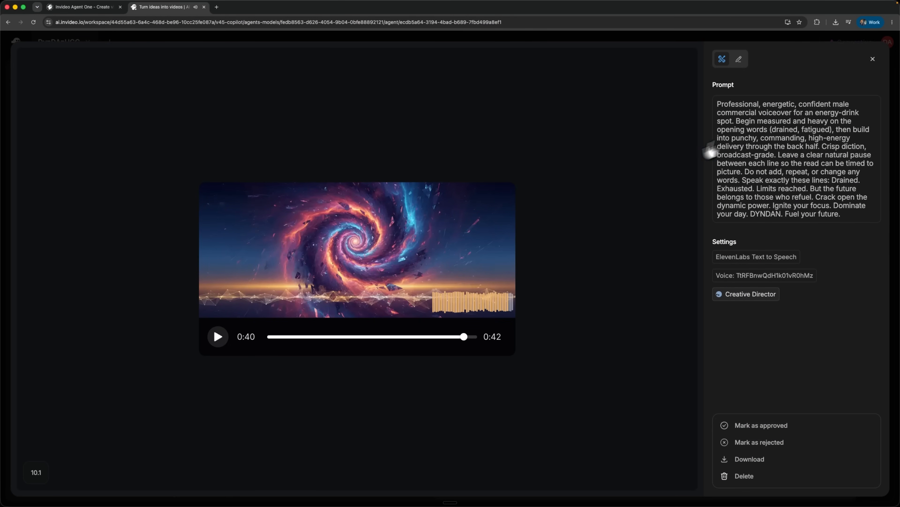
pyautogui.click(873, 60)
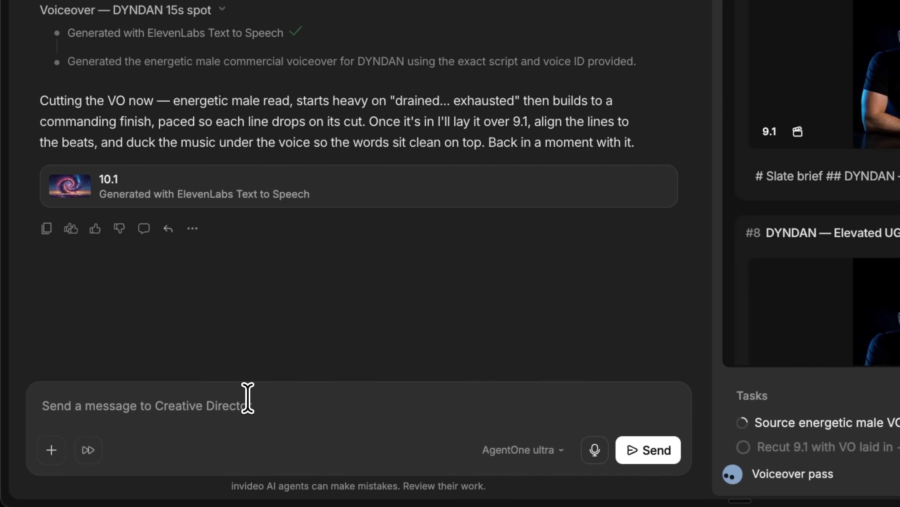
# - Ask the Creative Director for a shorter 10 to 12 second DYNDAN script, a regenerated ElevenLabs voice track and an aligned final recut over 9.1
pyautogui.click(247, 397)
pyautogui.write('The current voiceover text is too long and does not fit into our tight 15-second commercial layout. Act autonomously: write a much shorter, high-impact script for the DYNDAN brand that takes exactly 10 to 12 seconds to read. Regenerate the voice track using ElevenLabs, and then execute the final recut over our master file 9.1, alignment included.')
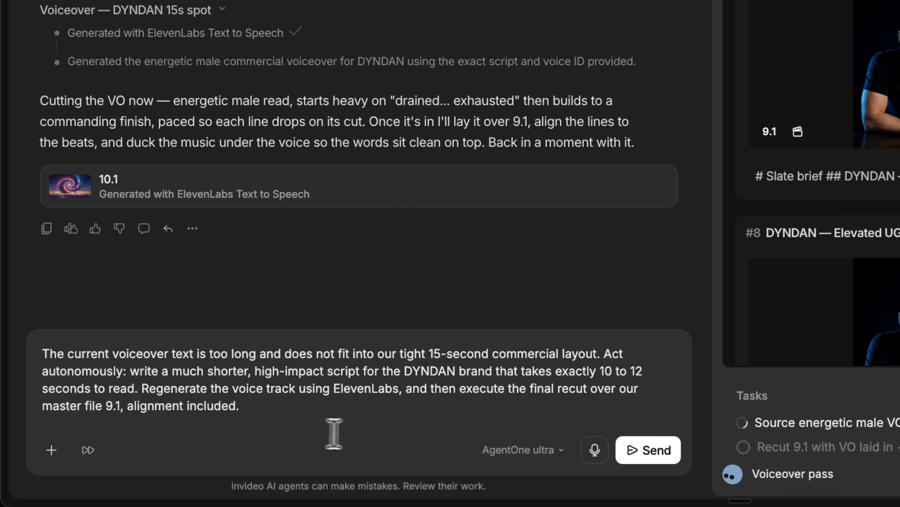
pyautogui.click(659, 458)
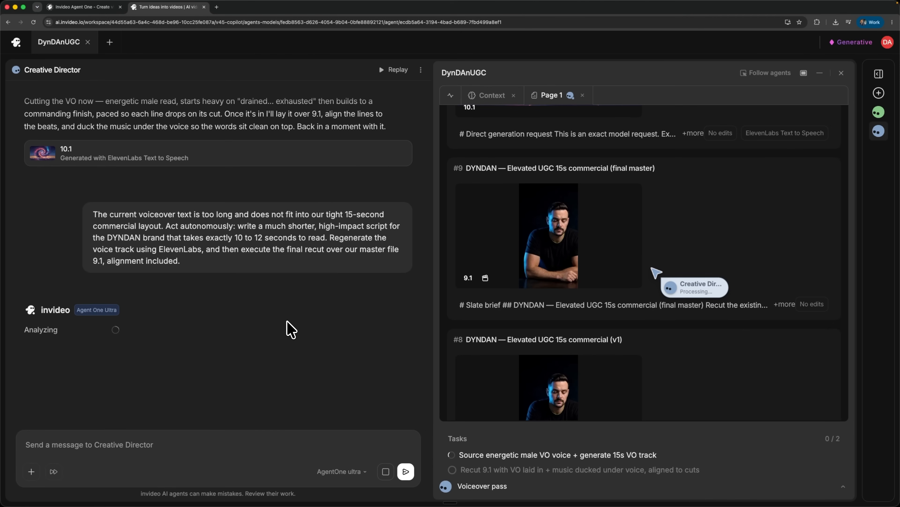